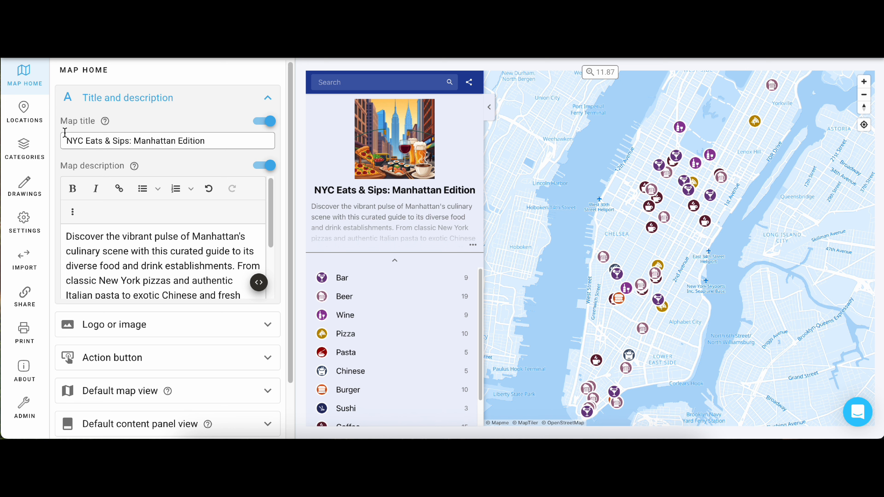
# Step: Open the map's category settings and turn on multi-category selection in the category filters
pyautogui.click(25, 149)
pyautogui.scroll(-3, 166, 209)
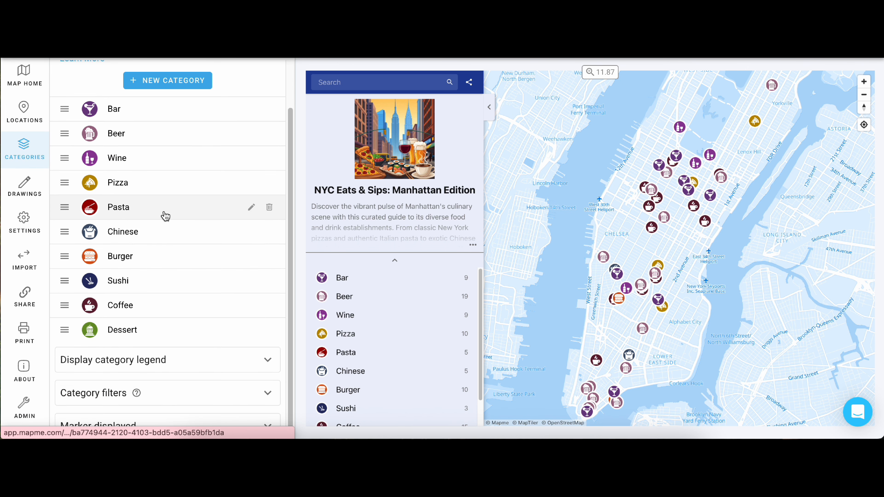
pyautogui.scroll(-3, 164, 391)
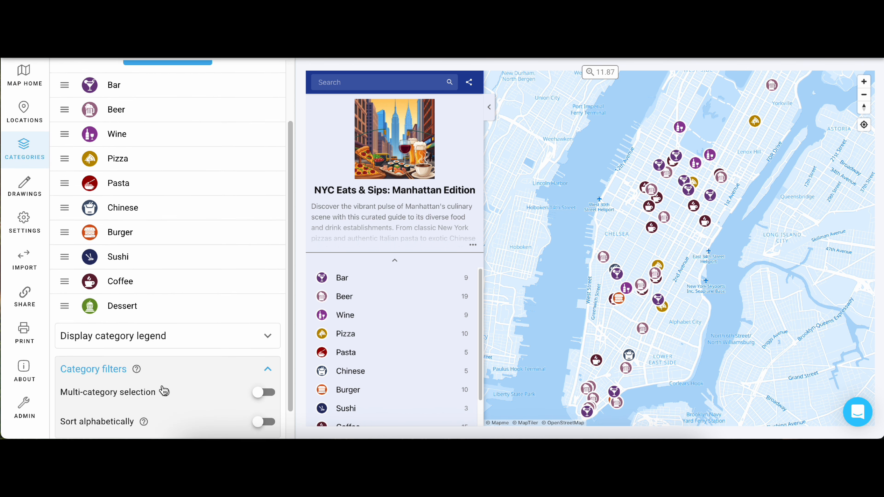
pyautogui.click(261, 367)
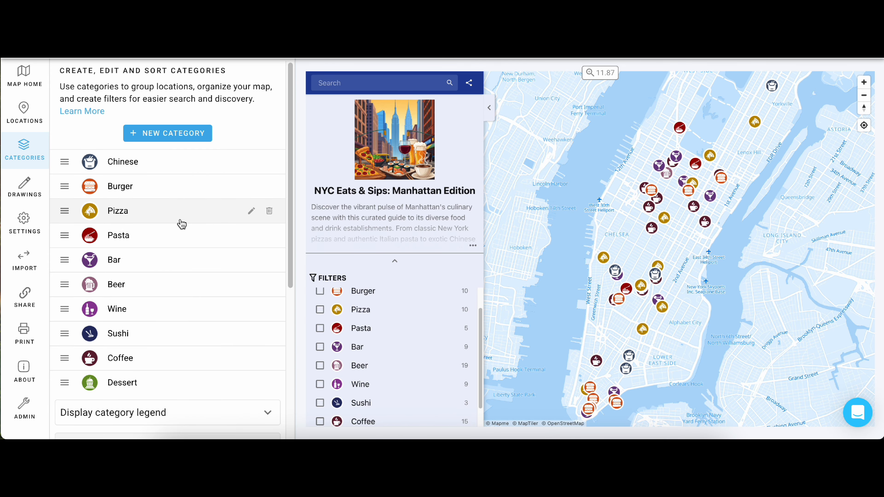
# Step: With parent categories combined, filter the preview map by Chinese and Pizza and look through the list of matching locations
pyautogui.scroll(-5, 177, 249)
pyautogui.scroll(-1, 178, 249)
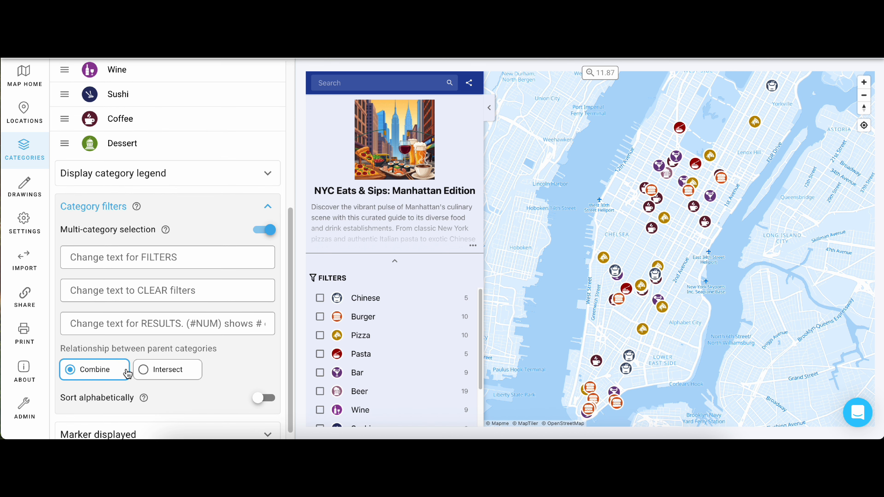
pyautogui.click(319, 298)
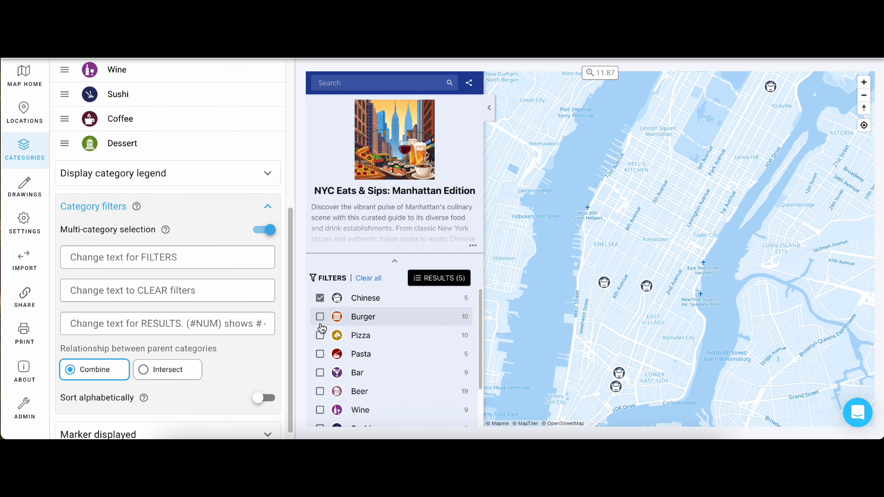
pyautogui.click(320, 335)
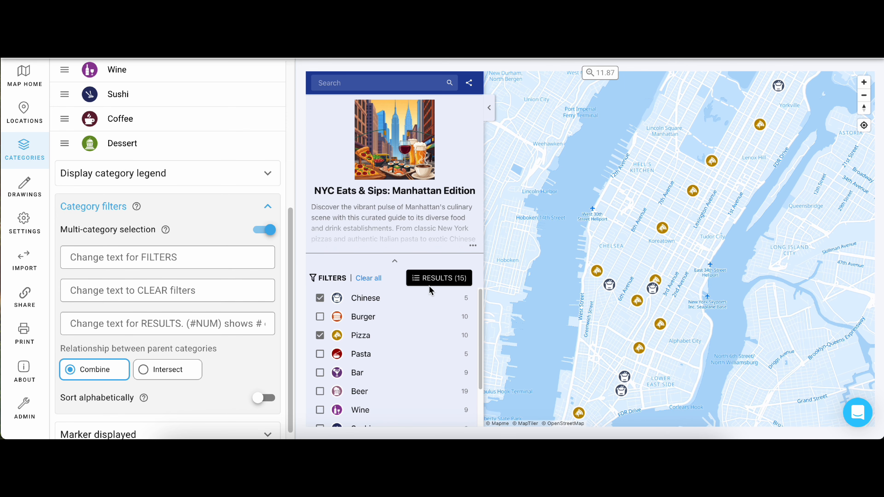
pyautogui.click(431, 280)
pyautogui.scroll(-3, 435, 284)
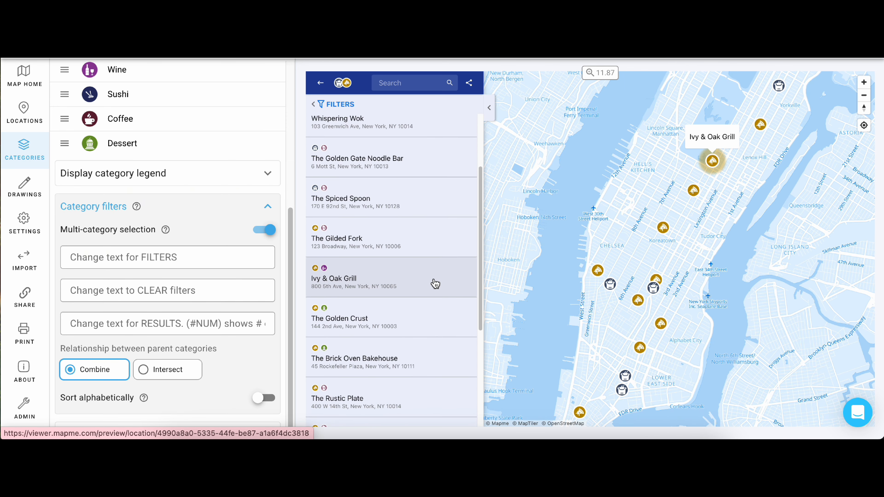
pyautogui.scroll(-3, 435, 284)
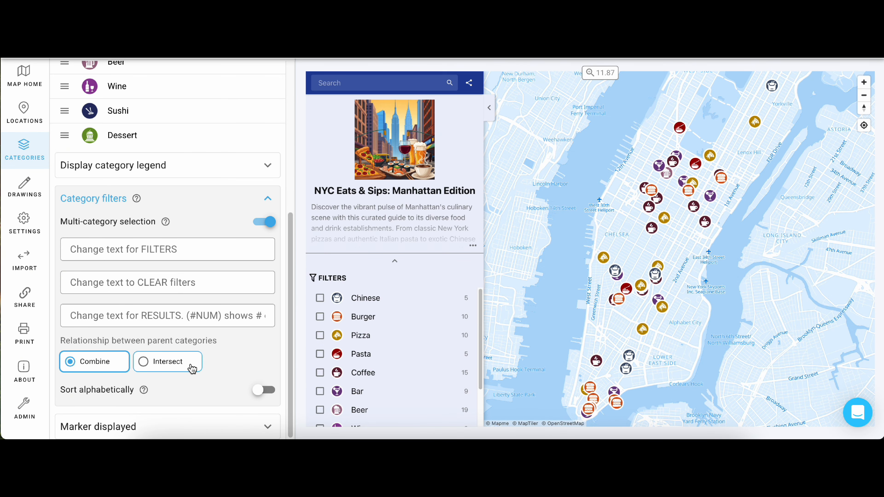
# Step: Set the relationship between parent categories to Intersect and list the locations matching both Coffee and Burger
pyautogui.click(192, 368)
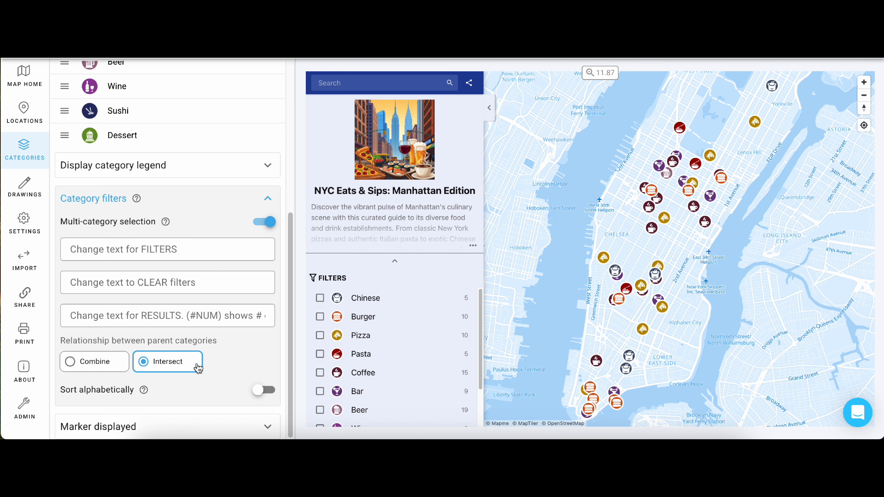
pyautogui.click(320, 372)
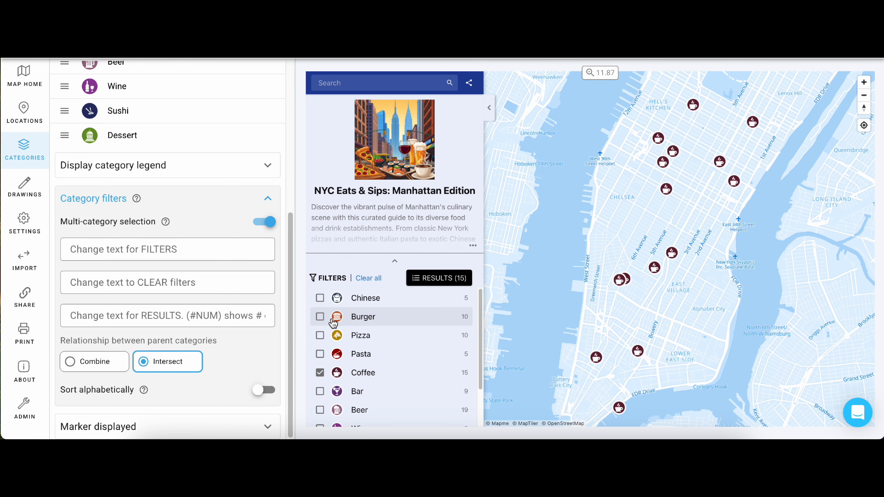
pyautogui.click(332, 321)
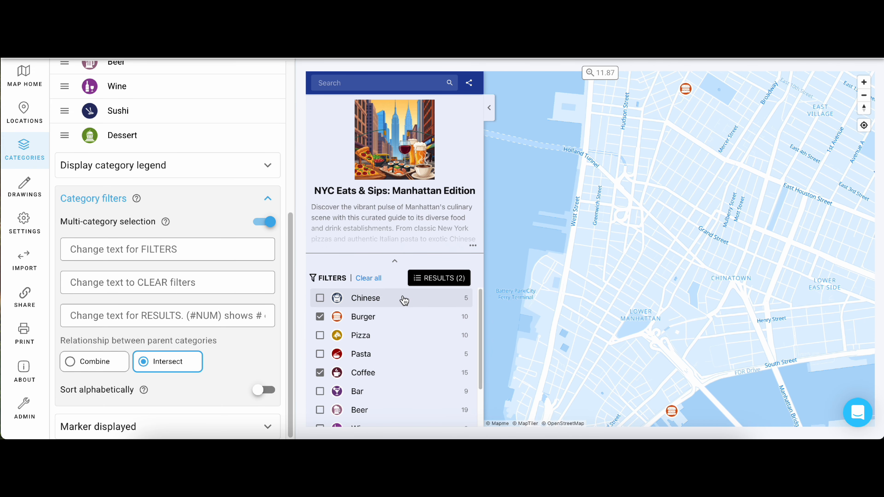
pyautogui.click(431, 278)
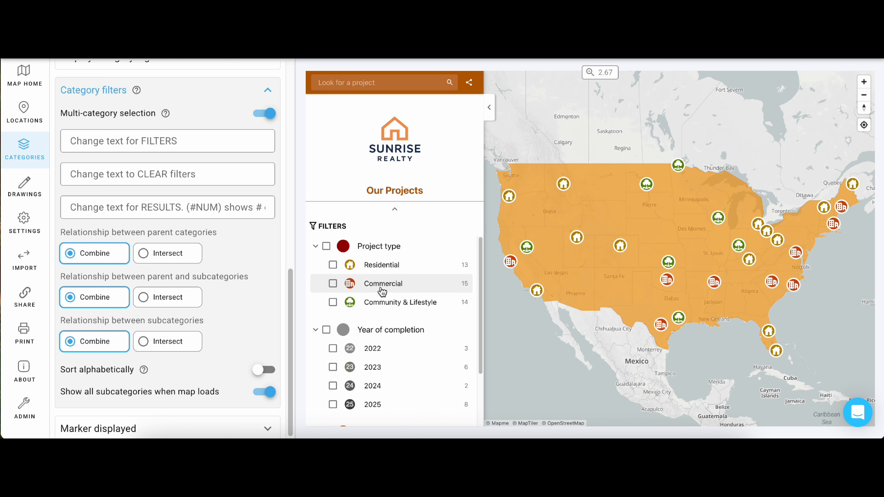
# Step: Filter the Sunrise Realty map by Residential projects and completion year 2025, and list the matching locations
pyautogui.click(382, 269)
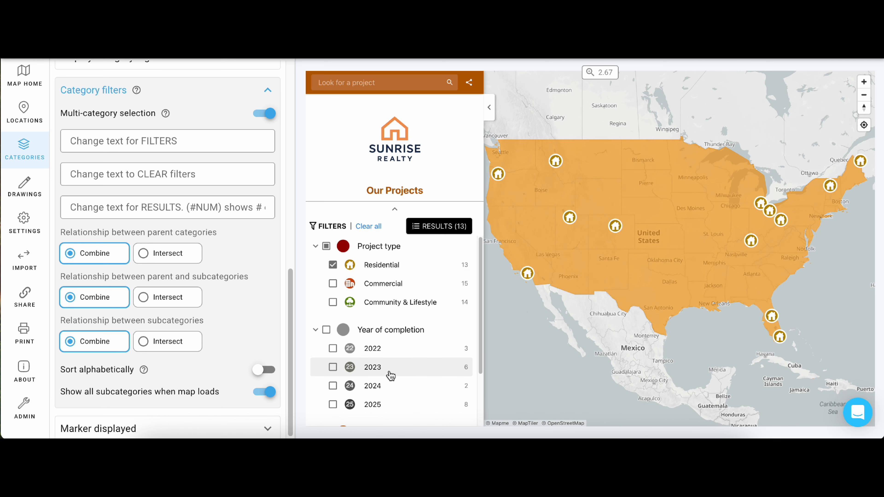
pyautogui.click(387, 404)
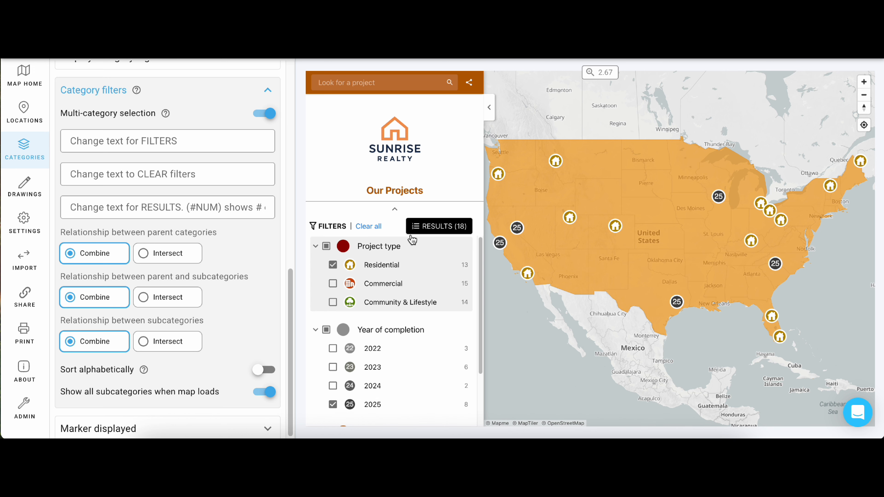
pyautogui.click(416, 227)
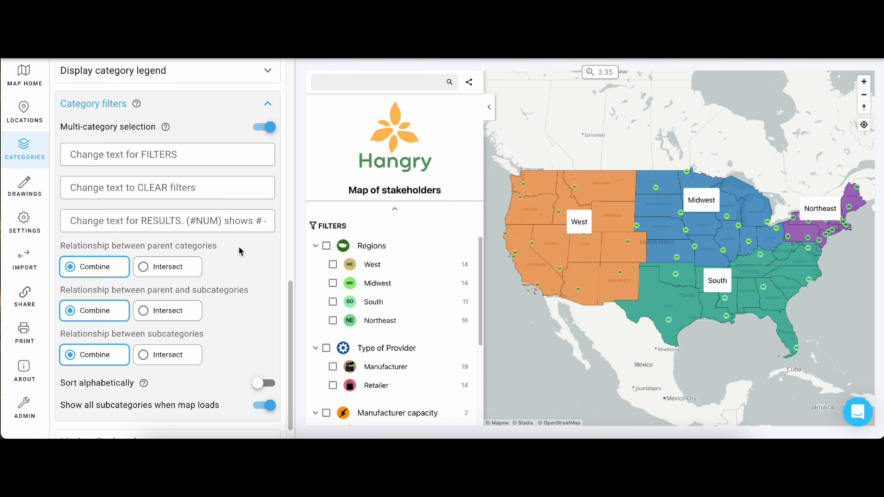
# Step: Set the stakeholder map's parent category relationship to Intersect and list the locations matching Midwest and Retailer
pyautogui.click(195, 273)
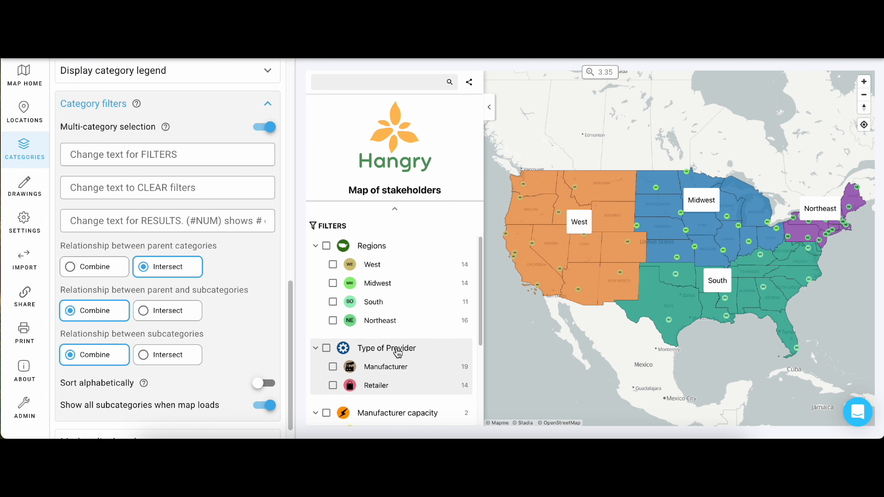
pyautogui.click(387, 284)
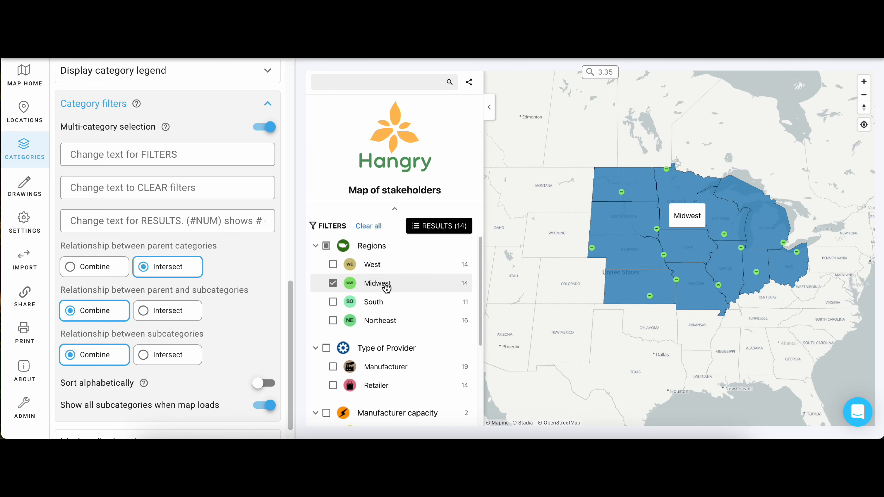
pyautogui.click(377, 385)
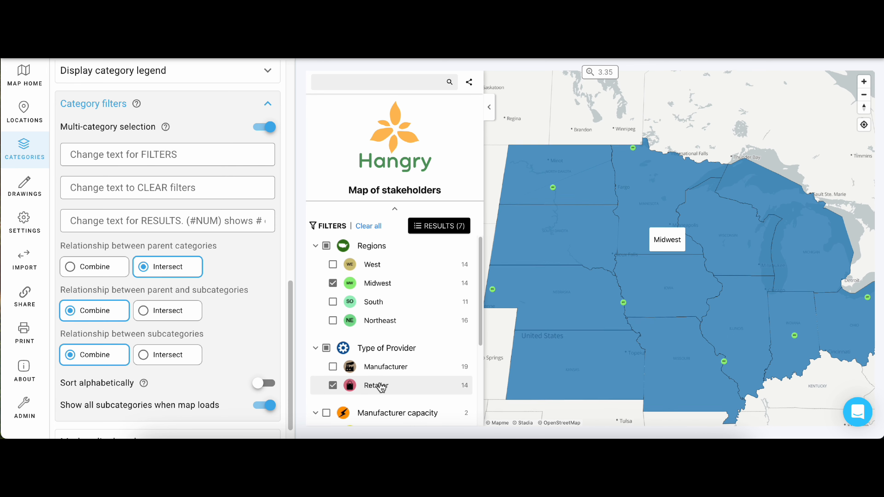
pyautogui.click(416, 226)
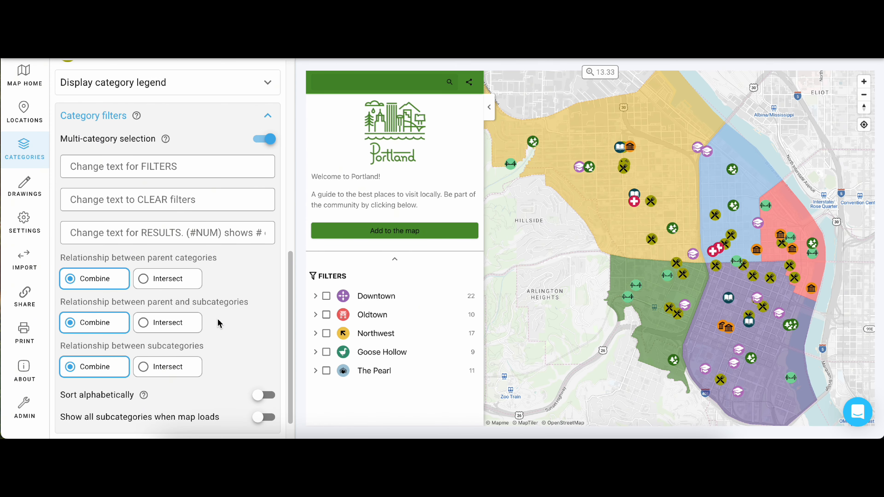
# Step: Set the Portland map's parent and subcategory relationship to Intersect and filter by Restaurants in Downtown, Oldtown and Northwest
pyautogui.click(196, 326)
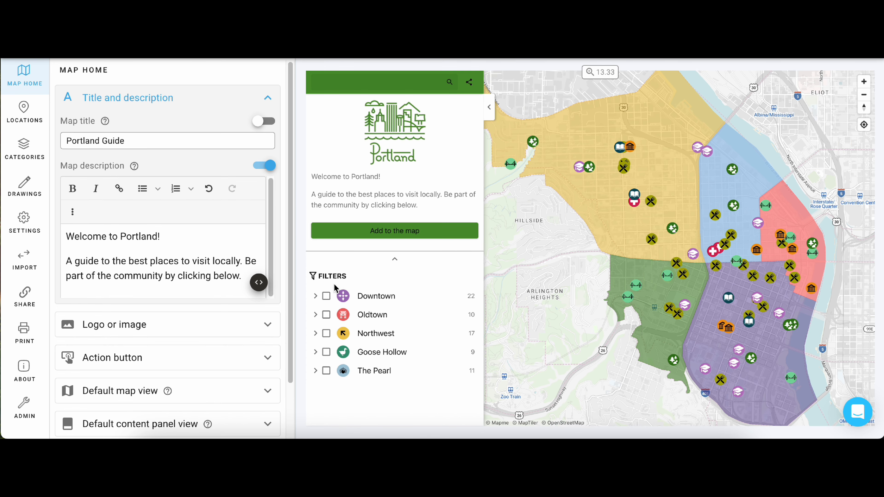
pyautogui.click(316, 297)
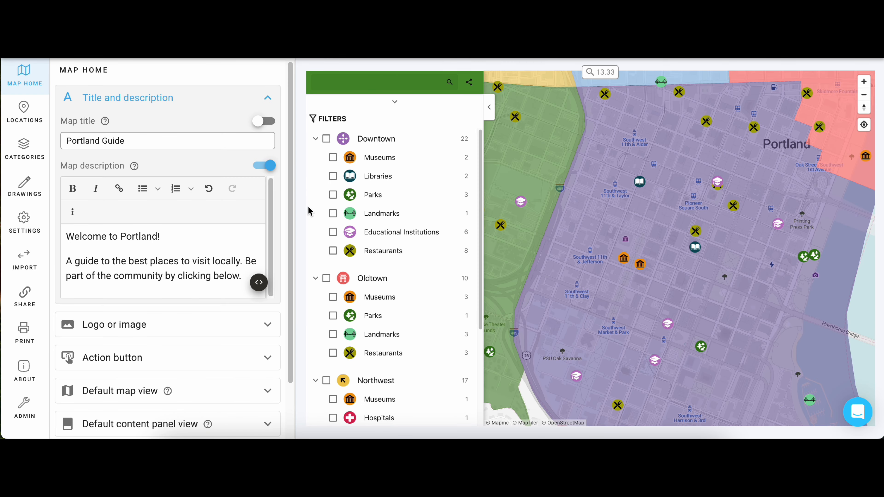
pyautogui.click(332, 251)
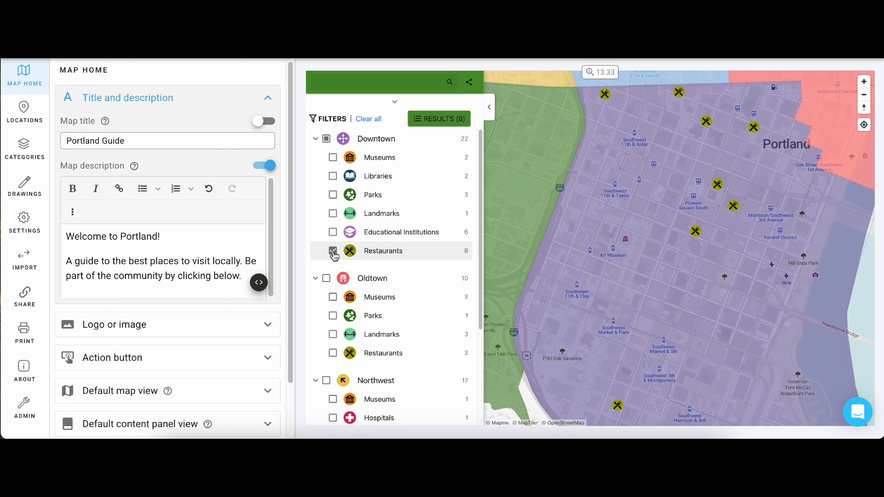
pyautogui.scroll(-3, 334, 256)
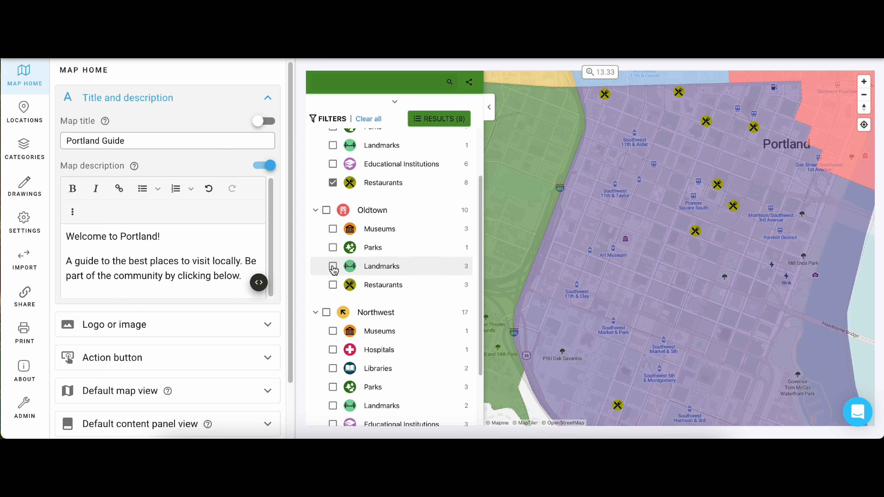
pyautogui.click(333, 285)
pyautogui.scroll(-3, 333, 284)
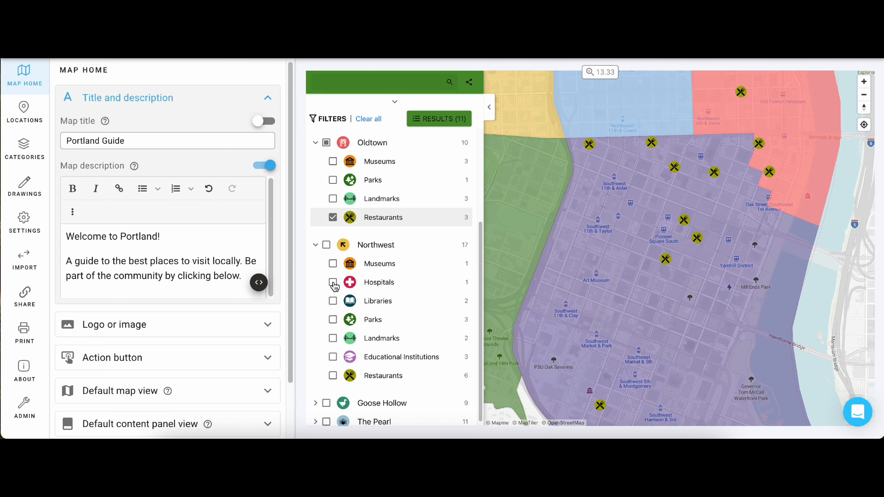
pyautogui.click(333, 370)
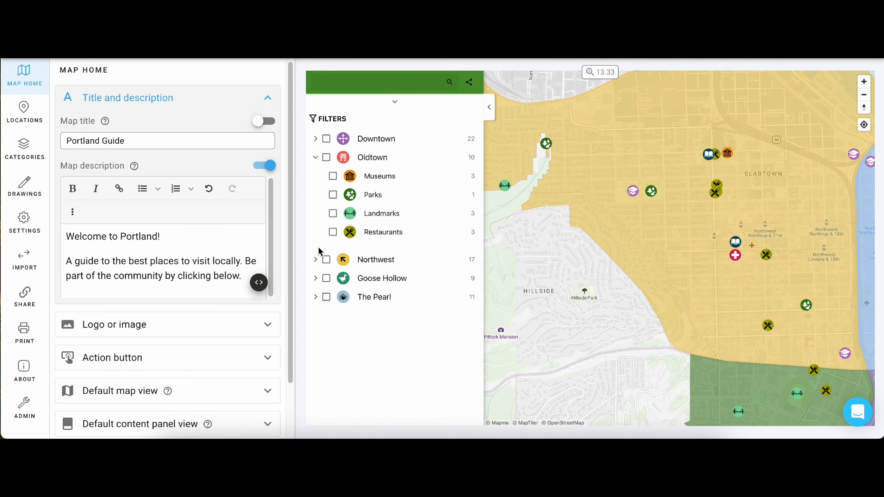
# Step: Filter the map by all of Northwest plus Oldtown Restaurants, and open the Oregon Historical Society location
pyautogui.click(327, 260)
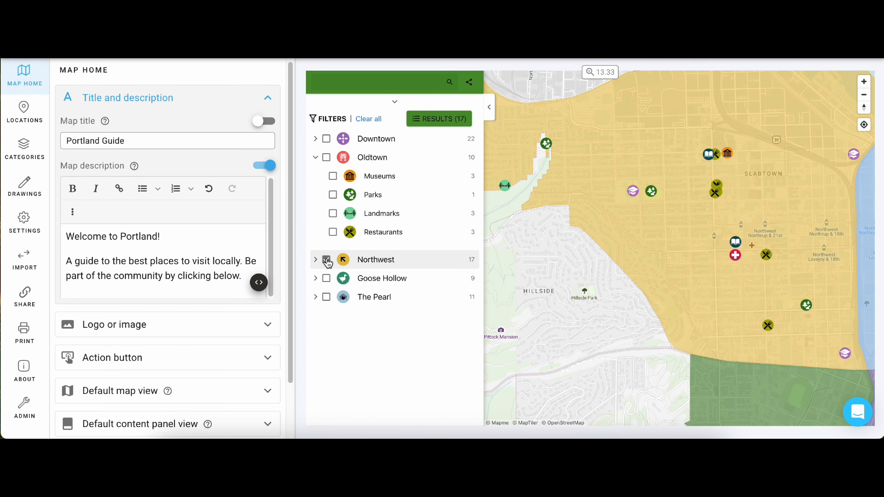
pyautogui.click(333, 232)
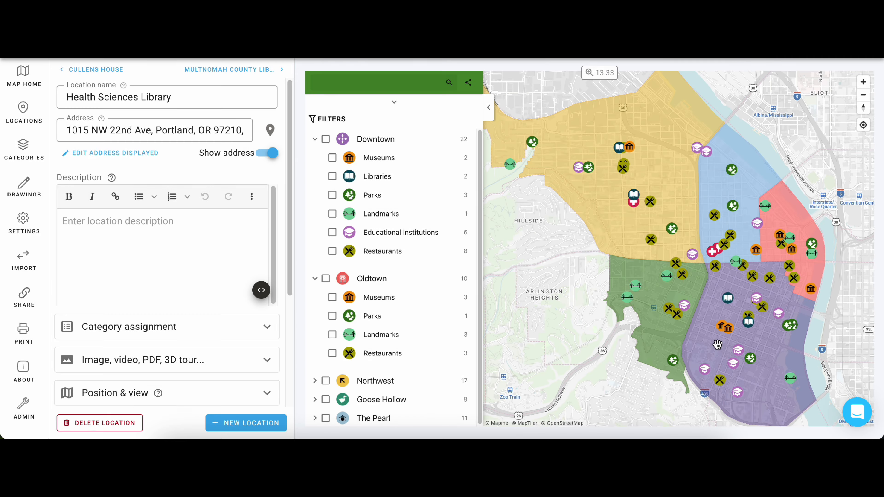
pyautogui.click(731, 338)
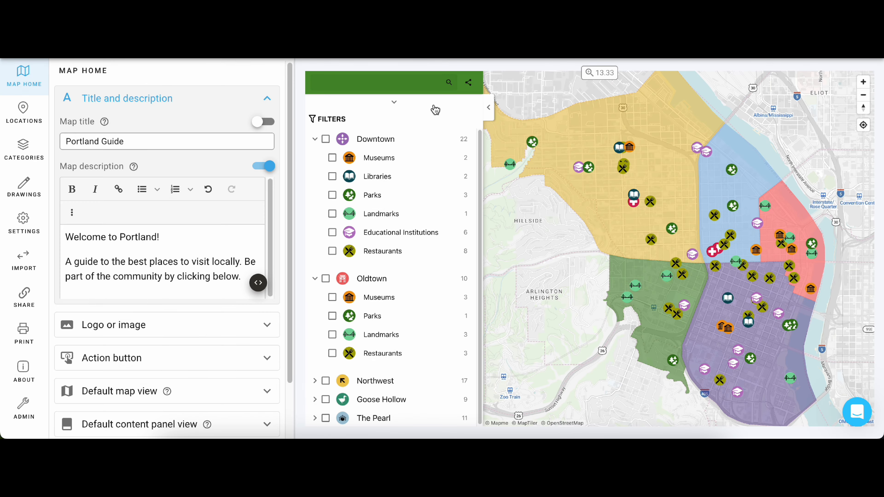
# Step: Filter the map by Downtown's Museums, Libraries and Parks together with all Oldtown subcategories except Parks
pyautogui.click(333, 159)
pyautogui.click(332, 177)
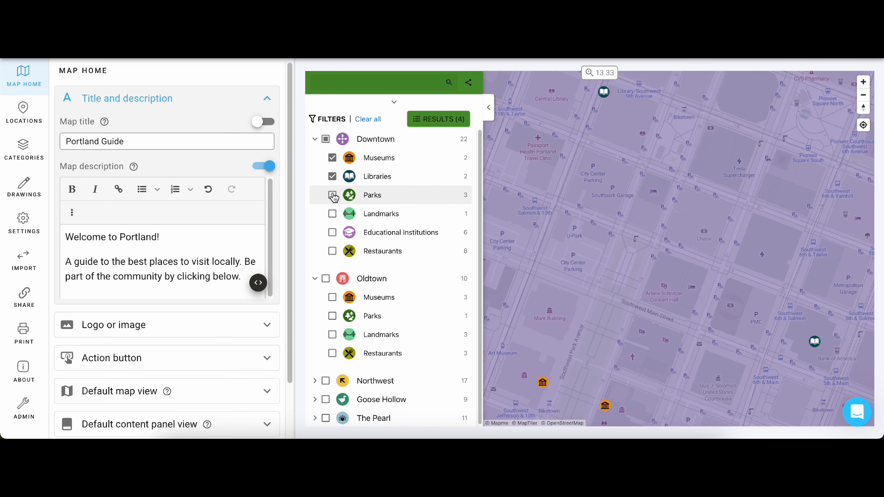
pyautogui.click(332, 195)
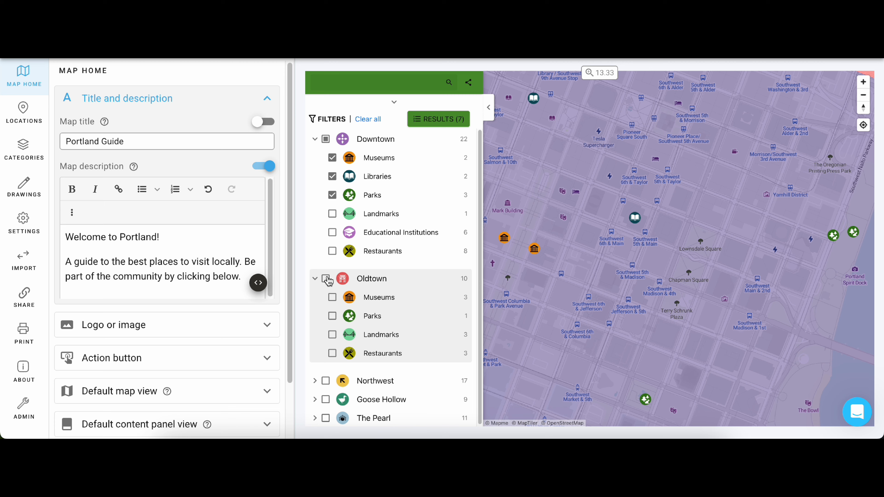
pyautogui.click(326, 279)
pyautogui.click(332, 316)
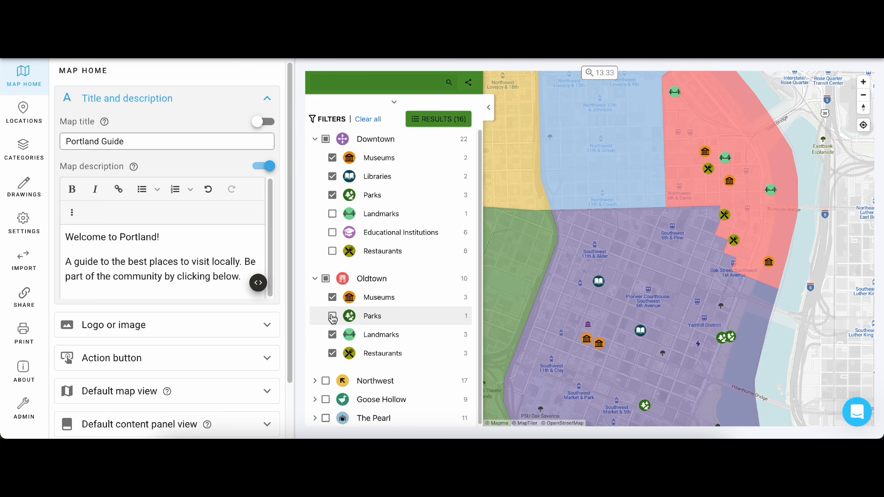
# Step: Open the support chat
pyautogui.click(856, 413)
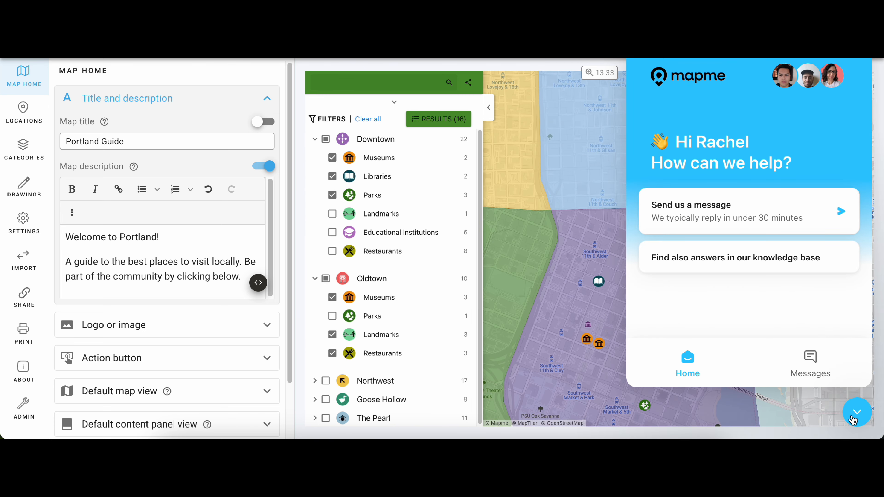